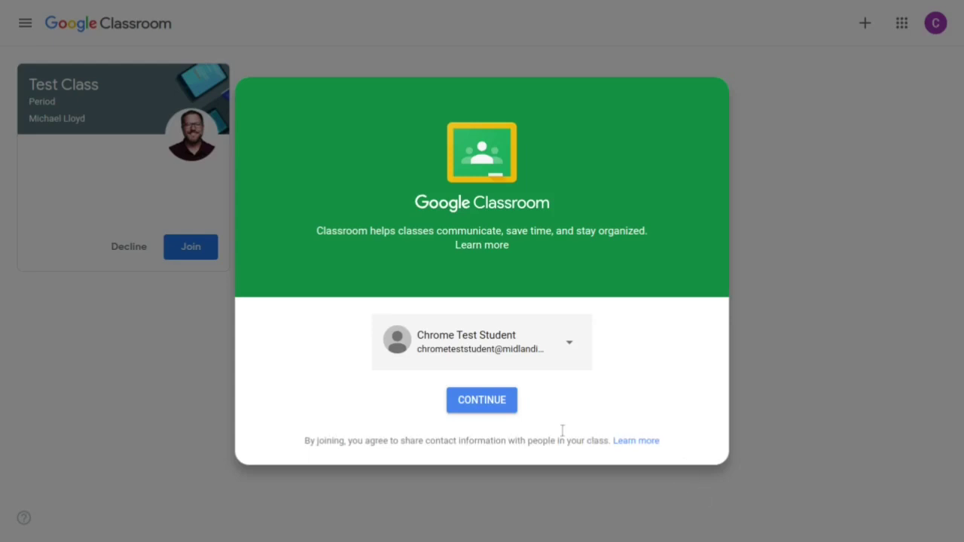
Step: Continue with the signed-in student account and choose the student role
click(487, 406)
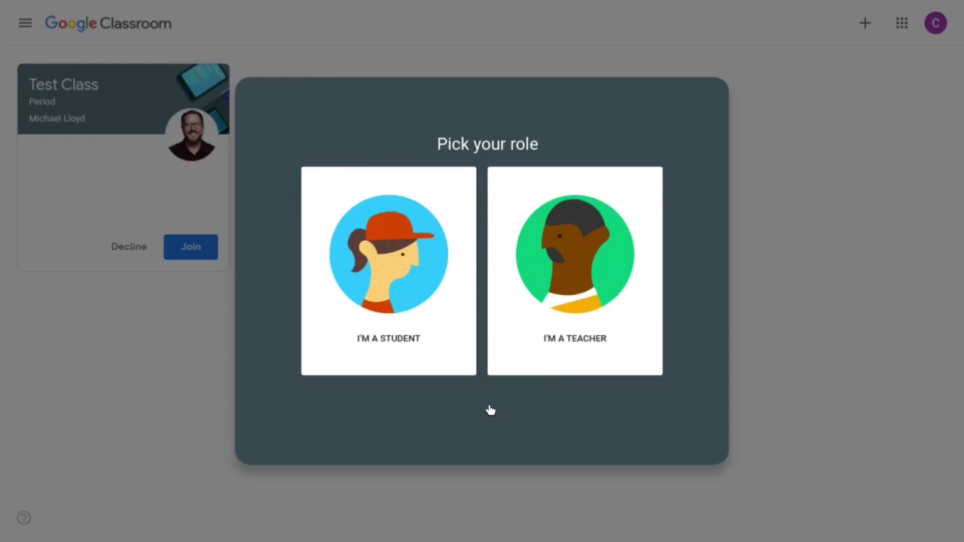
click(391, 294)
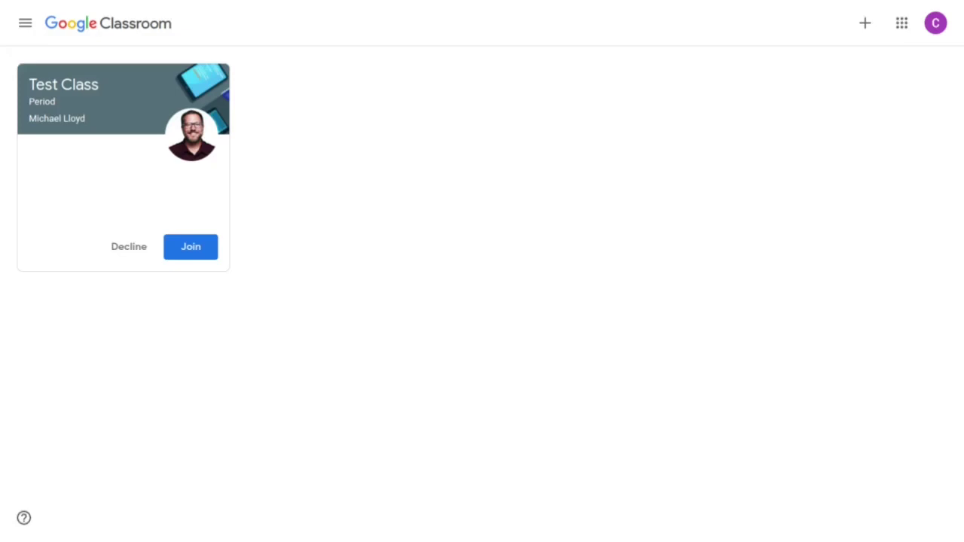
Step: Join Test Class and publish the greeting "Hey everyone. It's Chrome Test Student!" on its stream
click(192, 252)
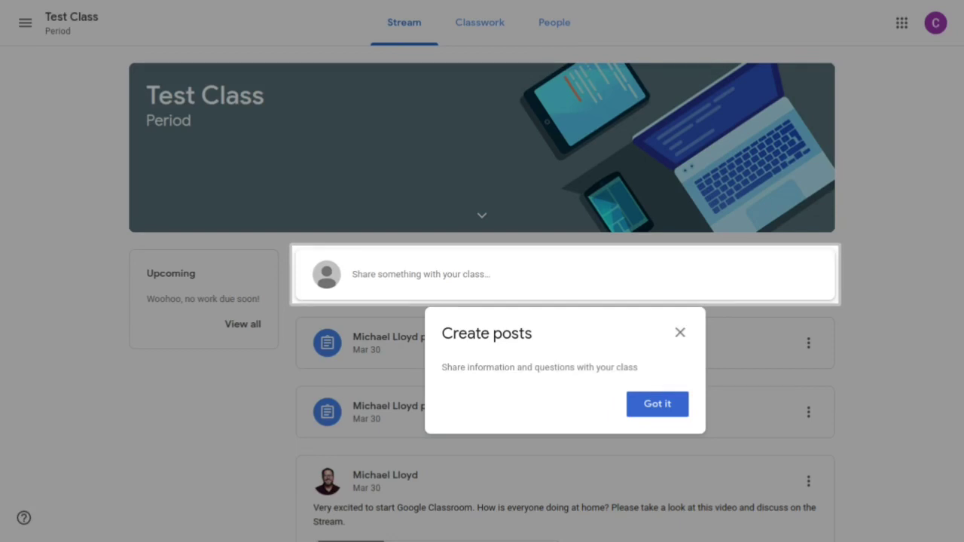
click(646, 411)
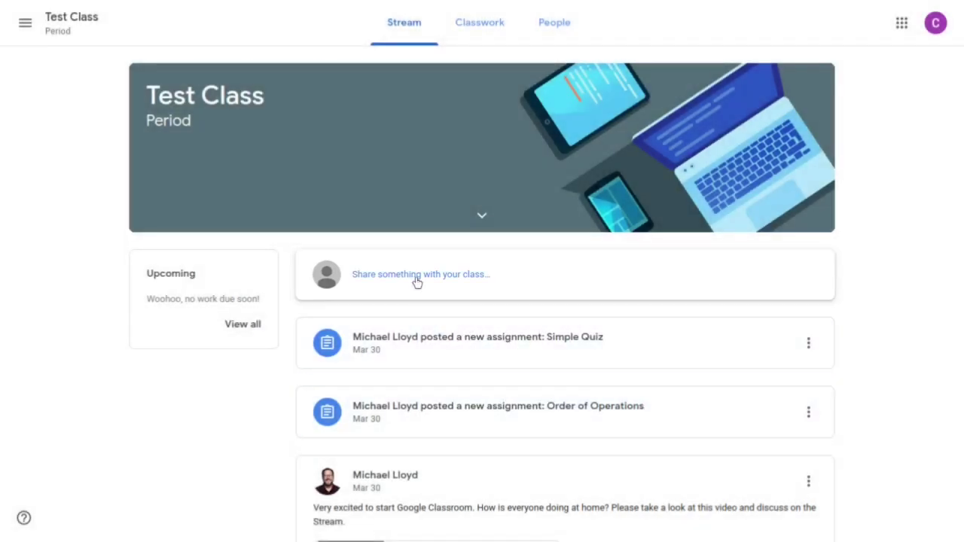
click(415, 278)
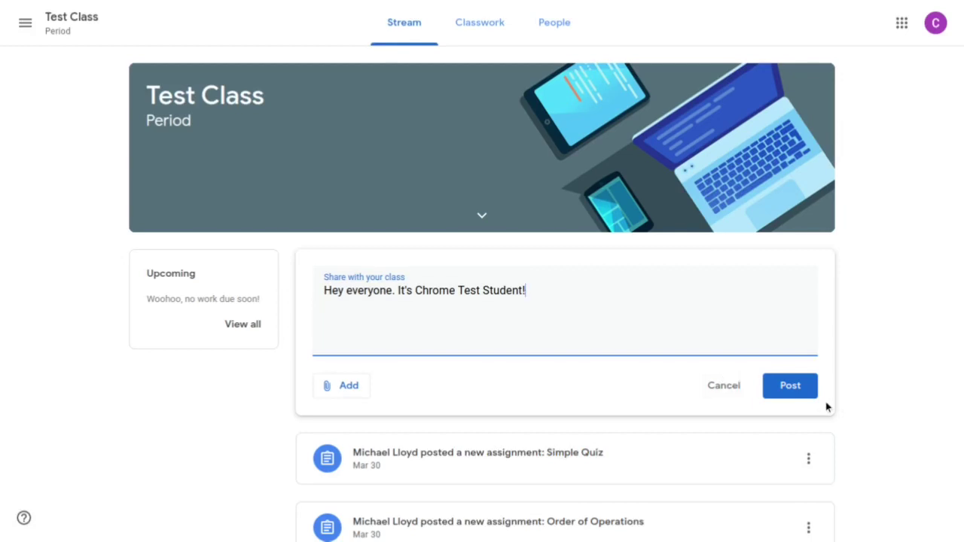
click(798, 398)
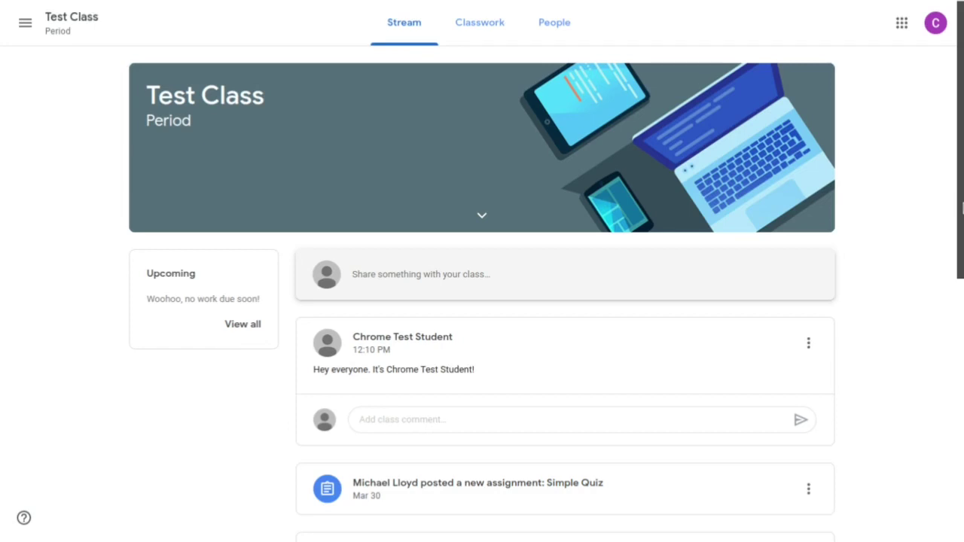
mouse_move(961, 207)
mouse_down()
mouse_move(961, 270)
mouse_move(957, 196)
mouse_up()
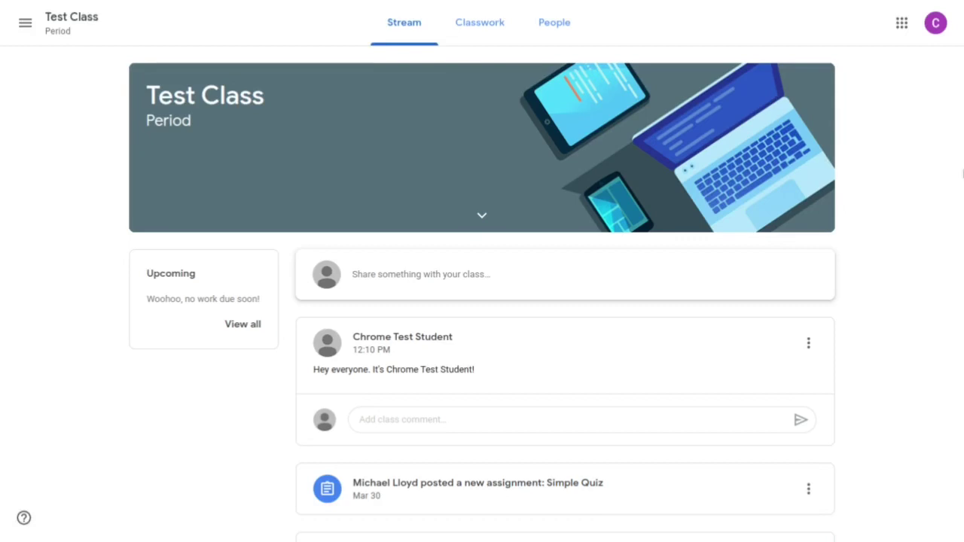
mouse_move(963, 147)
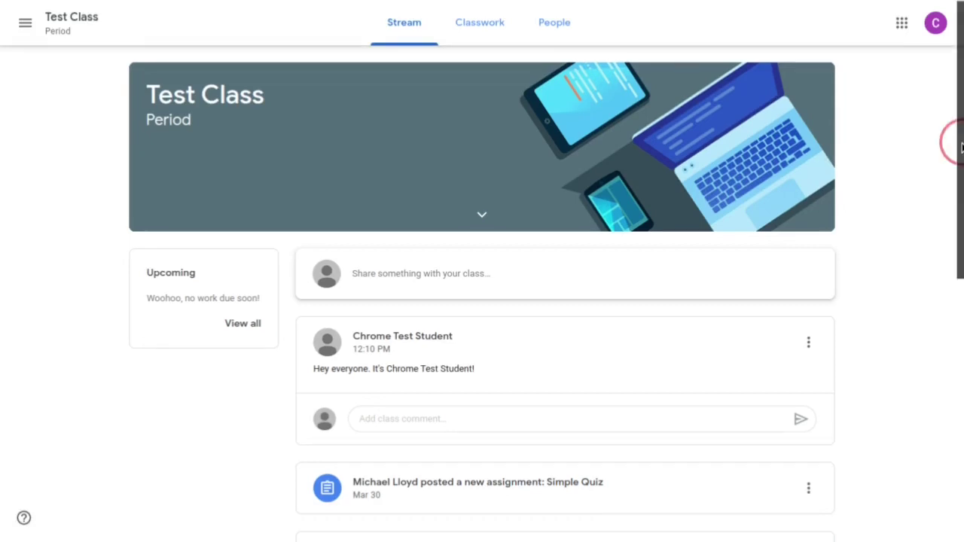
scroll(956, 145, down, 1)
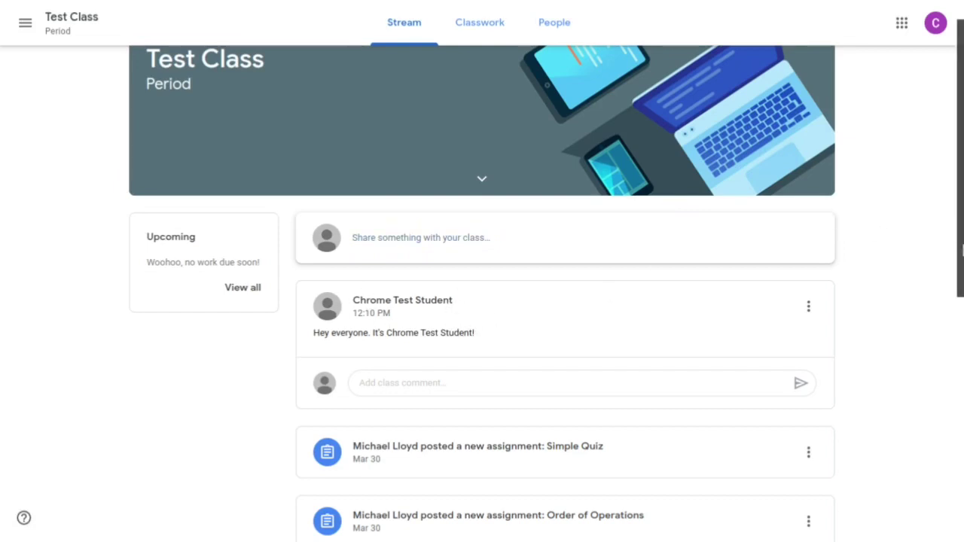
drag(961, 246, 962, 339)
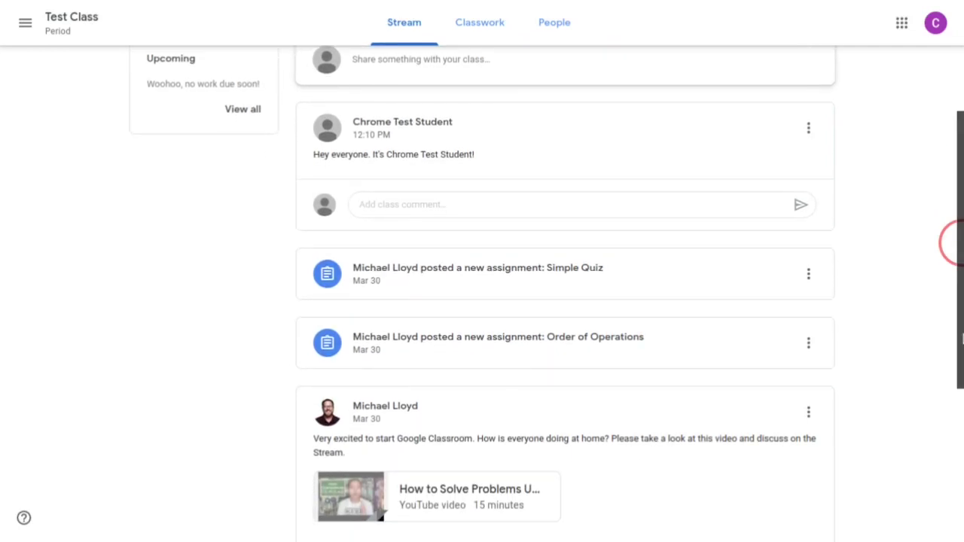
Step: Open the Simple Quiz assignment and clear the two onboarding tips
click(562, 277)
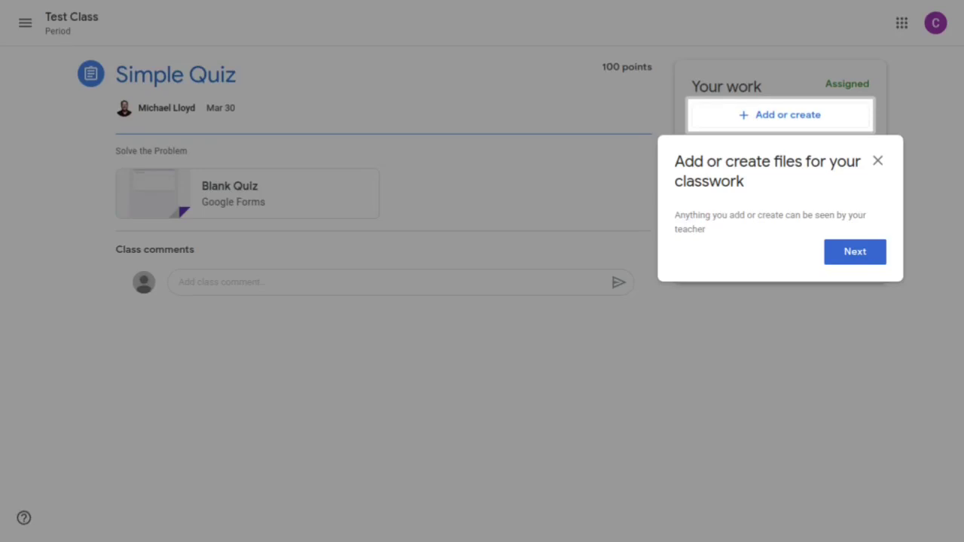
click(853, 256)
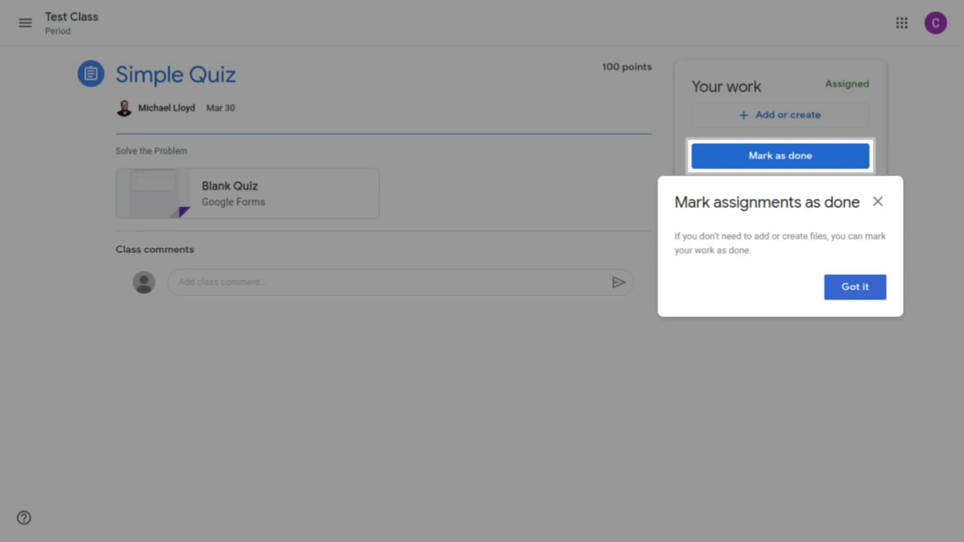
click(862, 291)
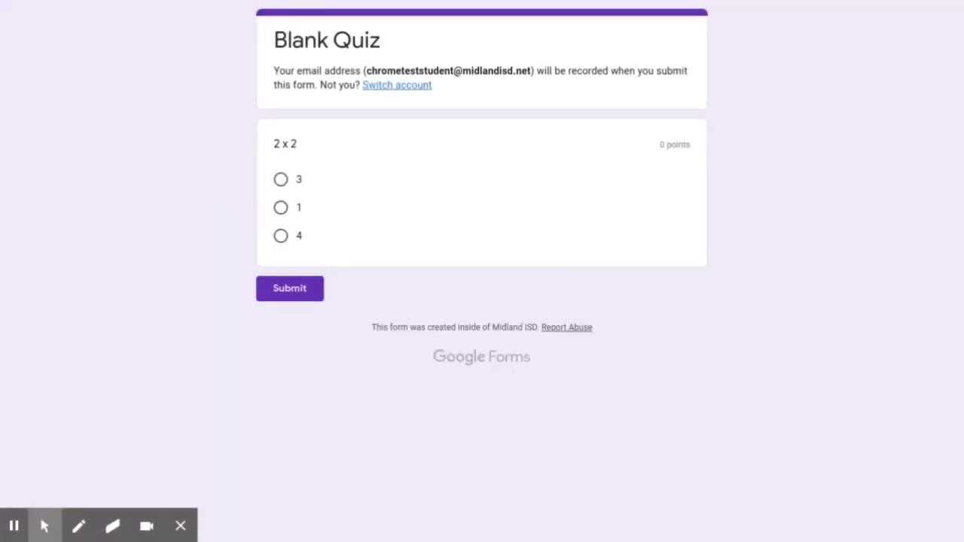
Step: Answer 4 to the 2 x 2 question, submit the quiz, and return to the assignment
click(280, 238)
click(278, 288)
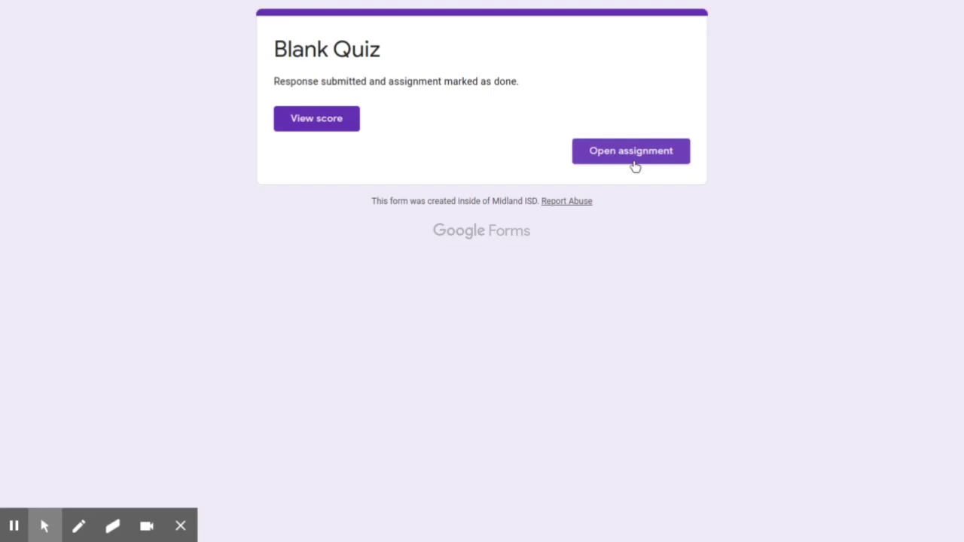
click(638, 157)
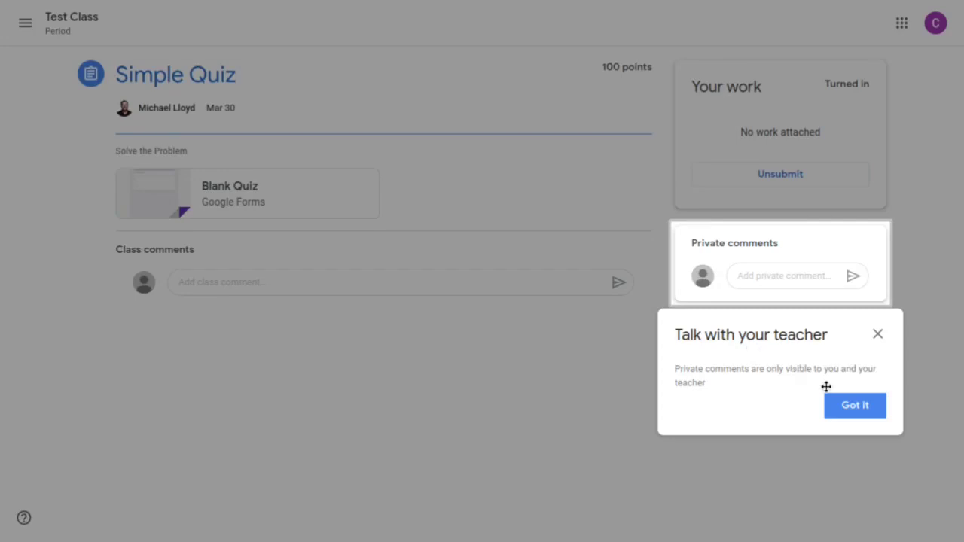
Step: Post the private comment "I have completed the quiz" to the teacher on Simple Quiz
click(862, 407)
click(783, 276)
text(I have completed the quiz)
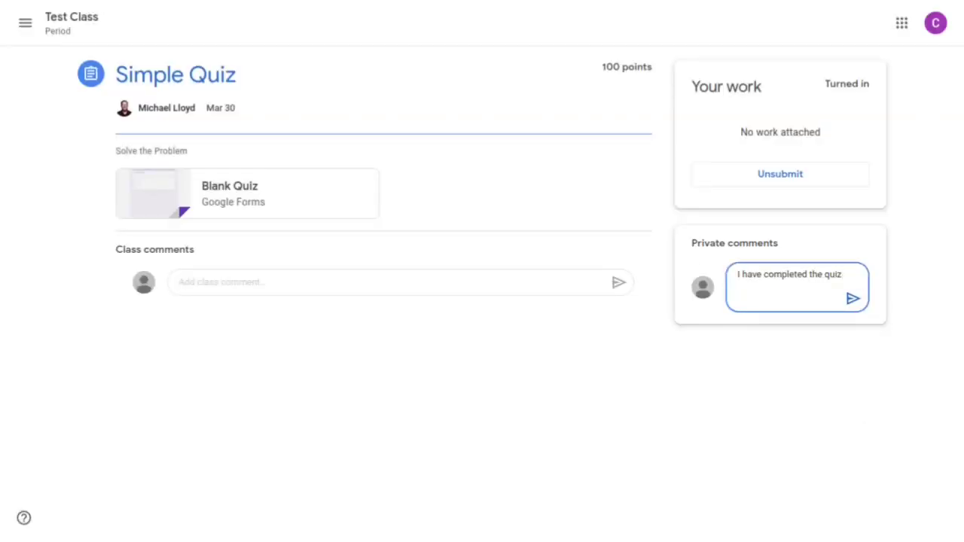
click(851, 300)
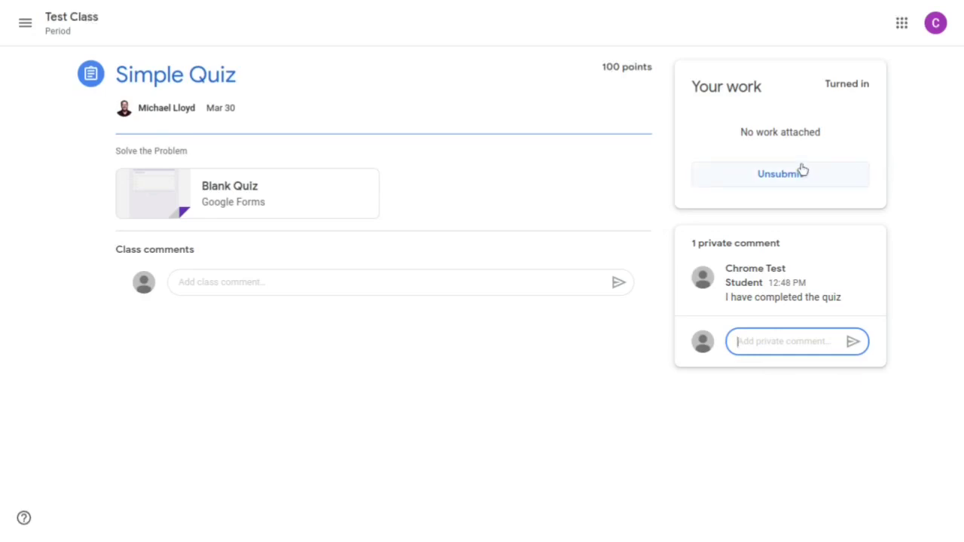
Step: Reply "Ready to go back to see my friends." on the teacher's "How is everyone doing at home?" post
key(alt+Left)
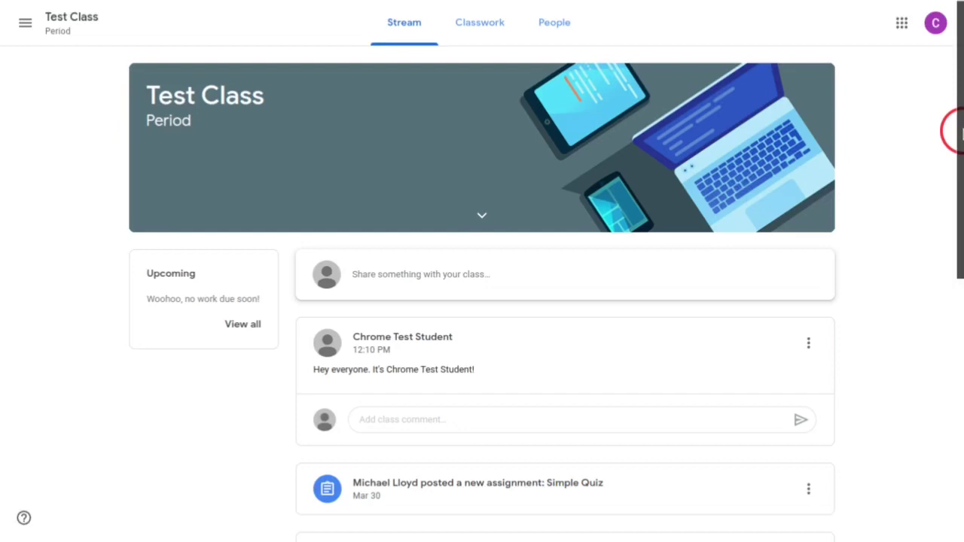
scroll(952, 129, down, 2)
scroll(952, 129, down, 3)
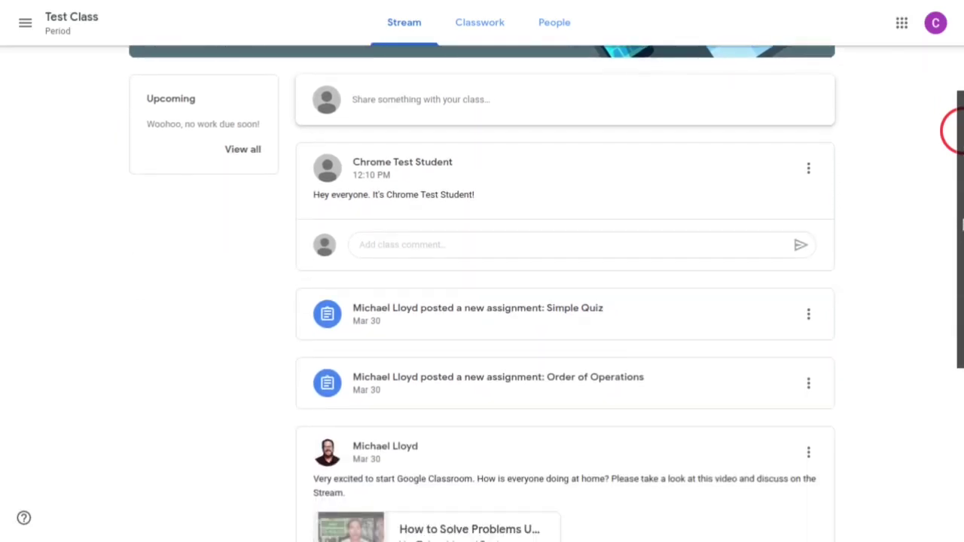
scroll(952, 129, down, 2)
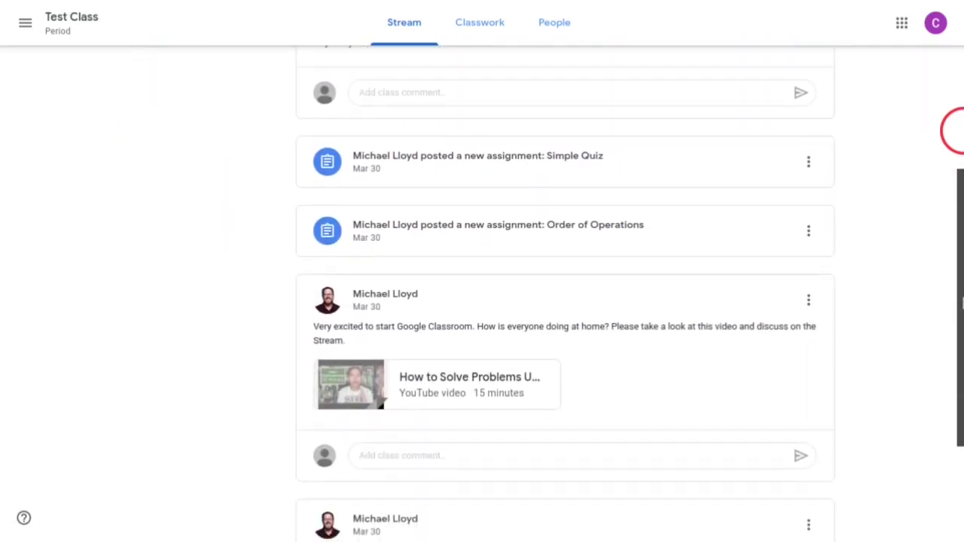
scroll(953, 130, down, 1)
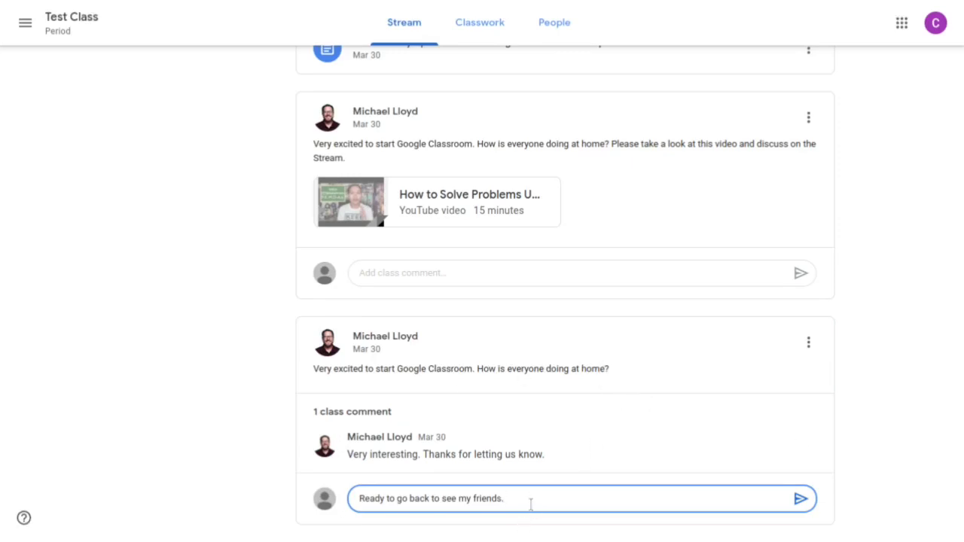
click(798, 498)
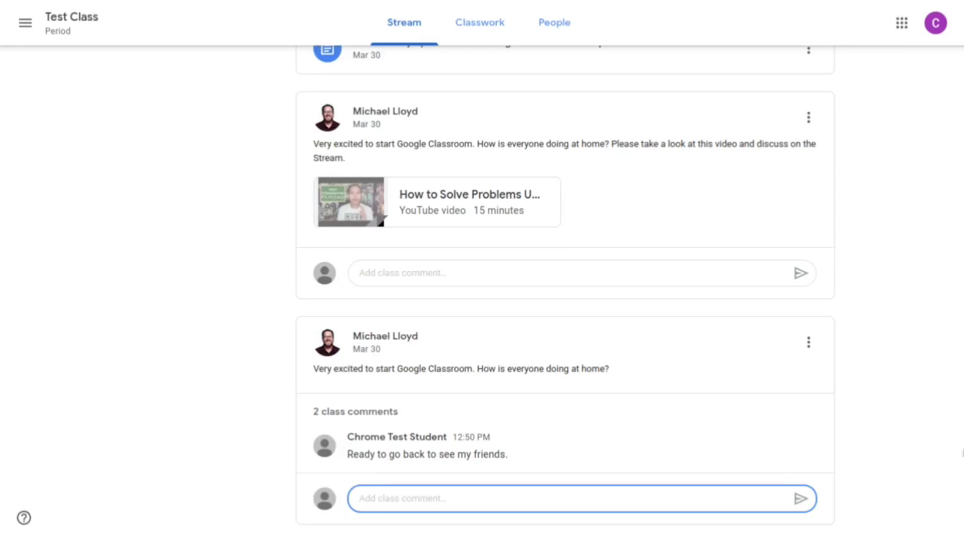
click(961, 498)
Step: Switch to the Classwork page listing Simple Quiz and Order of Operations
drag(961, 499, 512, 113)
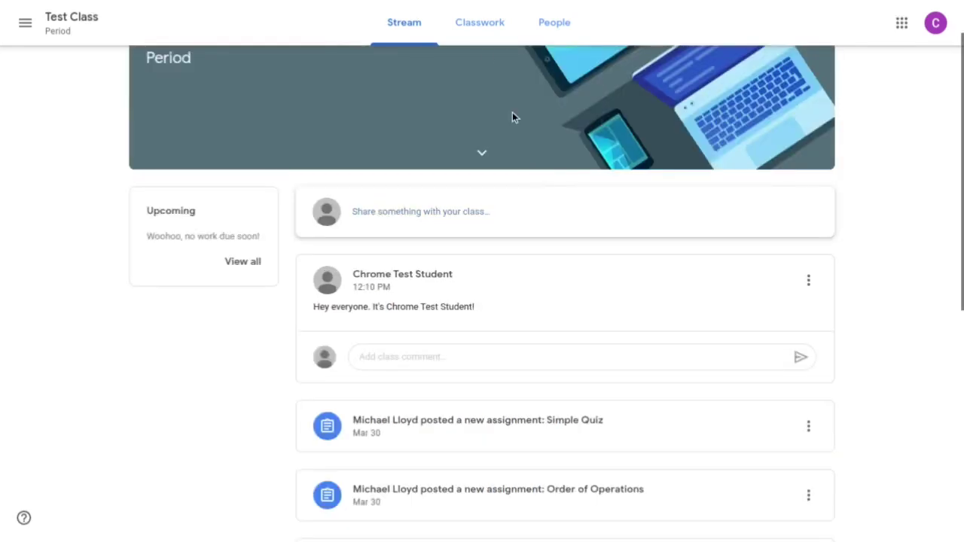
click(477, 36)
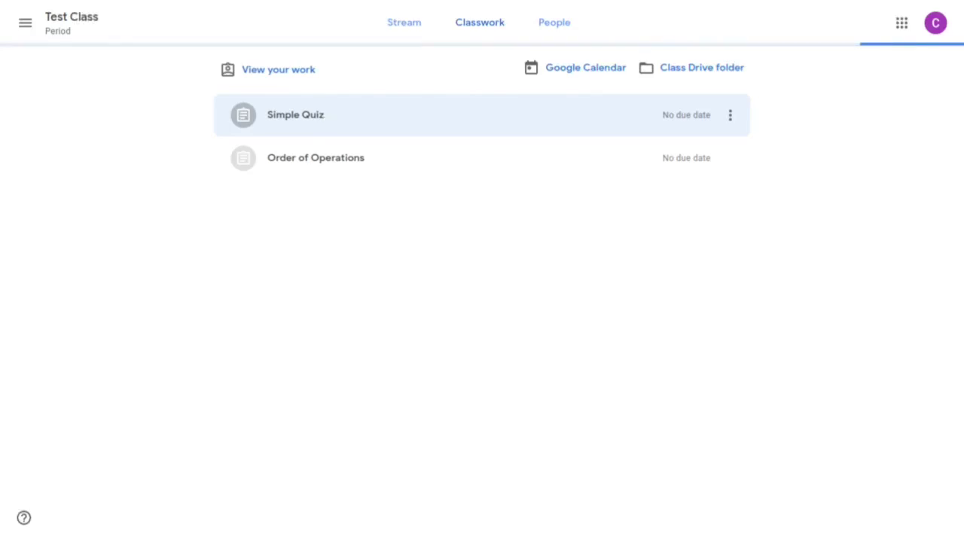
Step: Open the Order of Operations doc and write "(4x +2) - 3x =" under the prompt
click(321, 159)
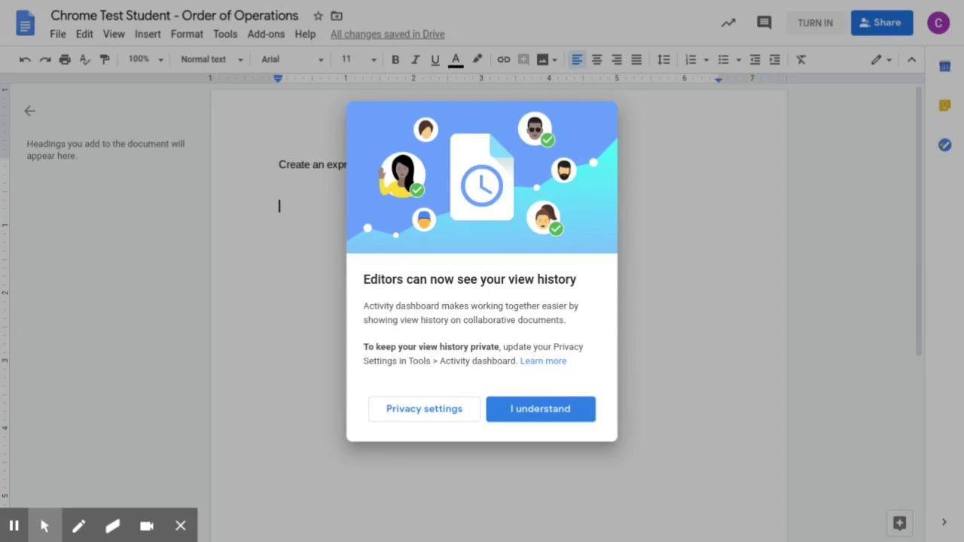
click(553, 415)
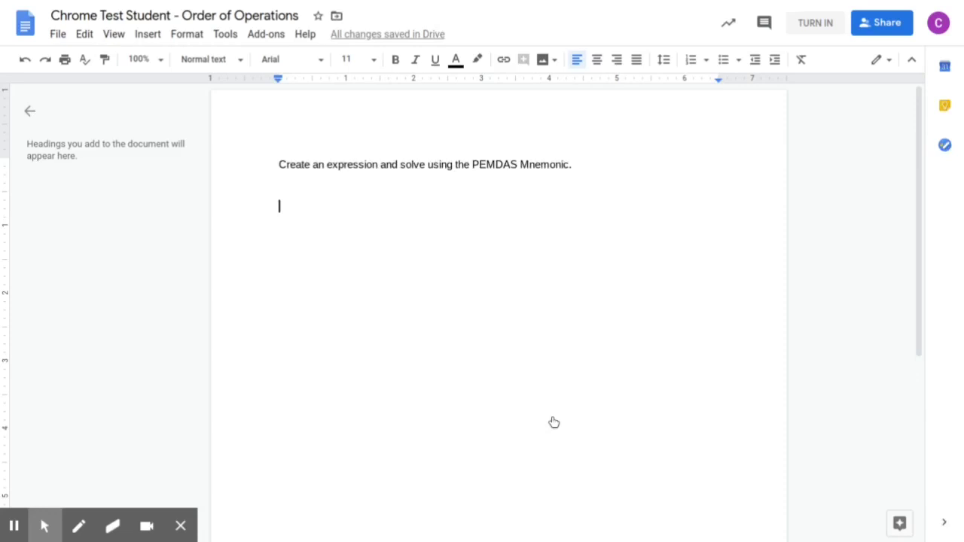
text((4x +2) - 3x =)
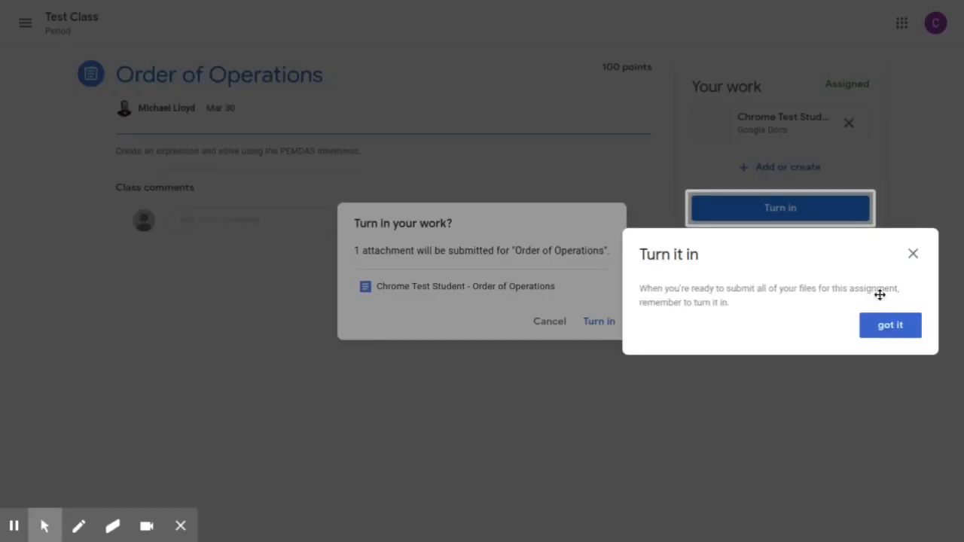
Step: Turn in the Order of Operations doc, then view the class's People page
click(891, 324)
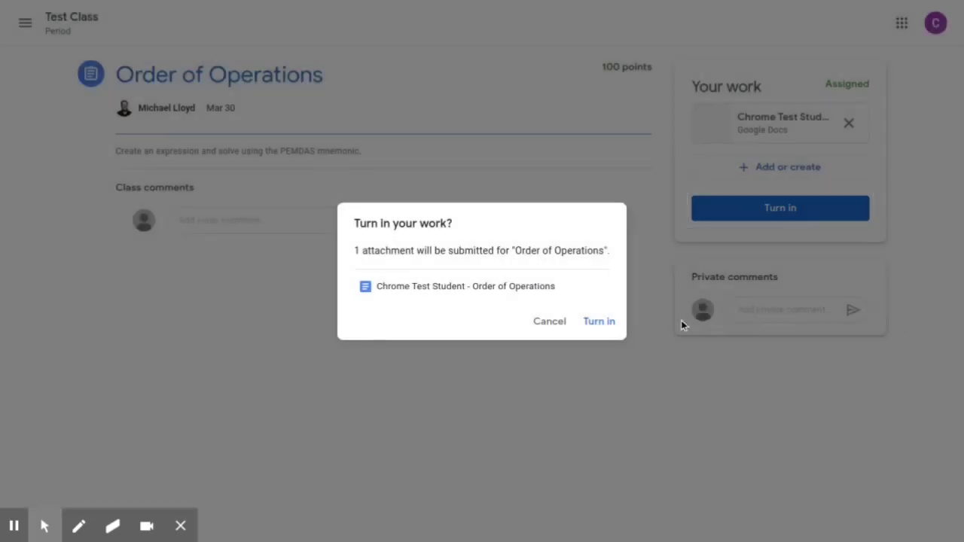
click(598, 321)
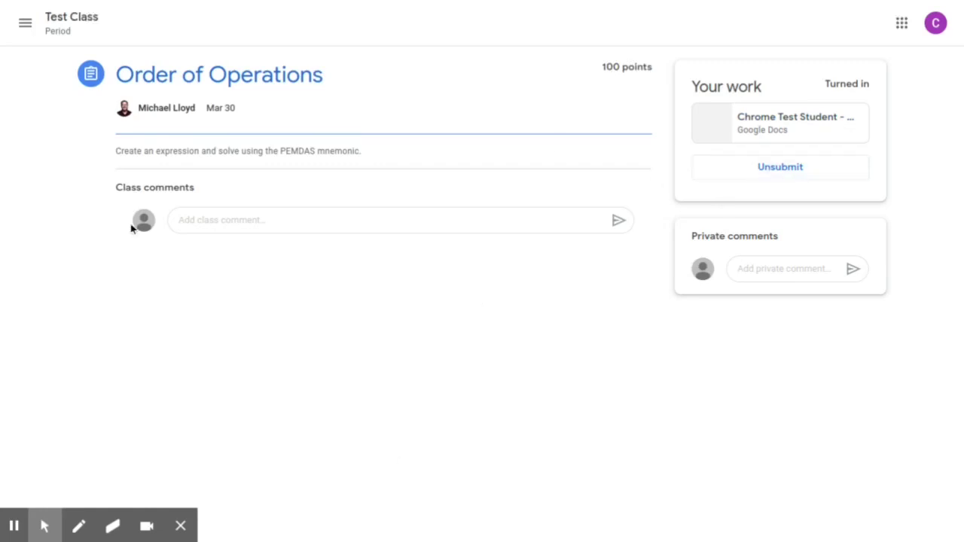
click(544, 37)
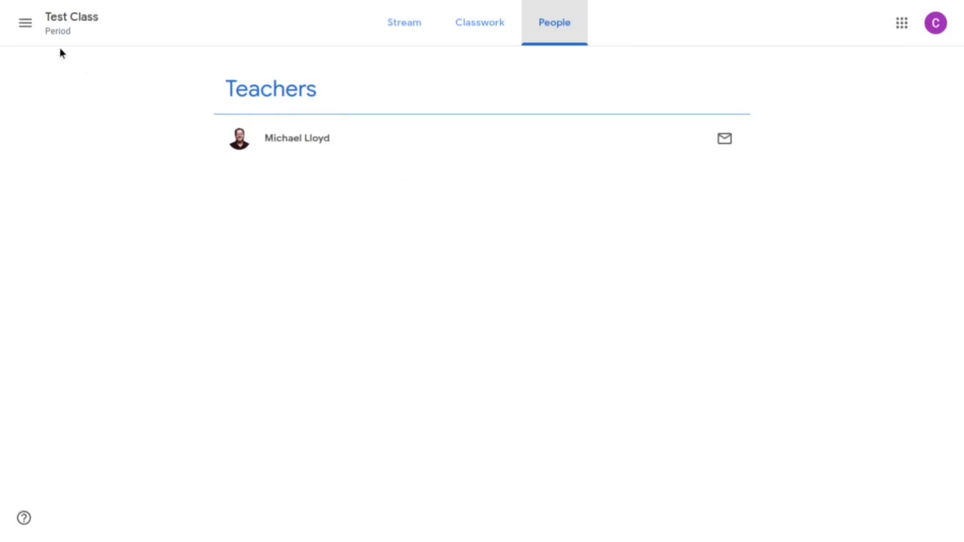
Step: Return to the Classroom home page showing the Test Class card
click(27, 29)
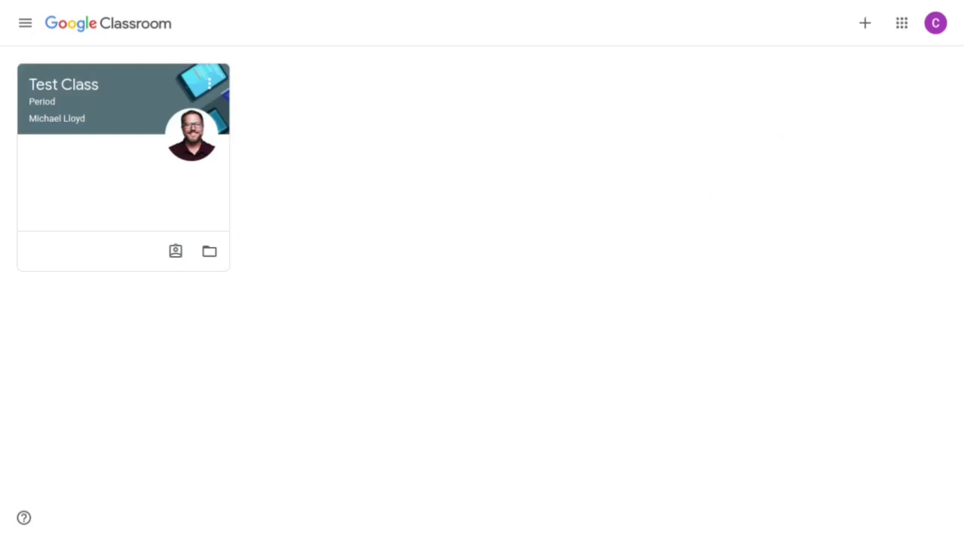
Step: Cancel the Join class dialog, then show the navigation drawer listing Classes, Calendar, To-do and Settings
click(866, 27)
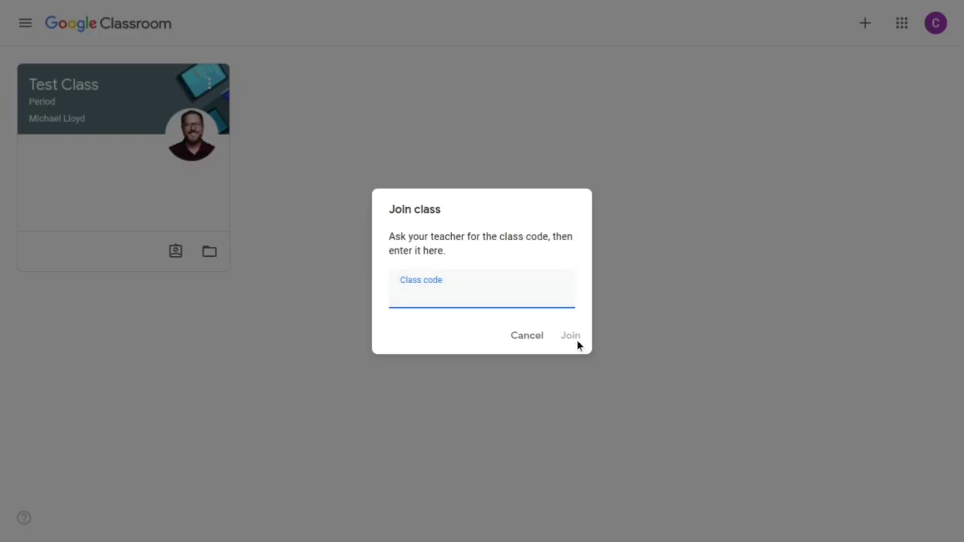
click(527, 337)
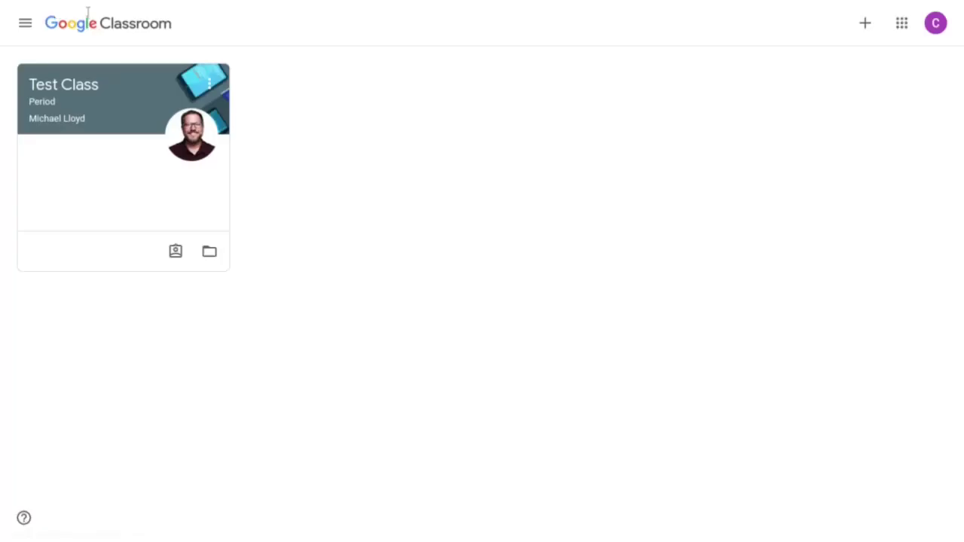
click(24, 25)
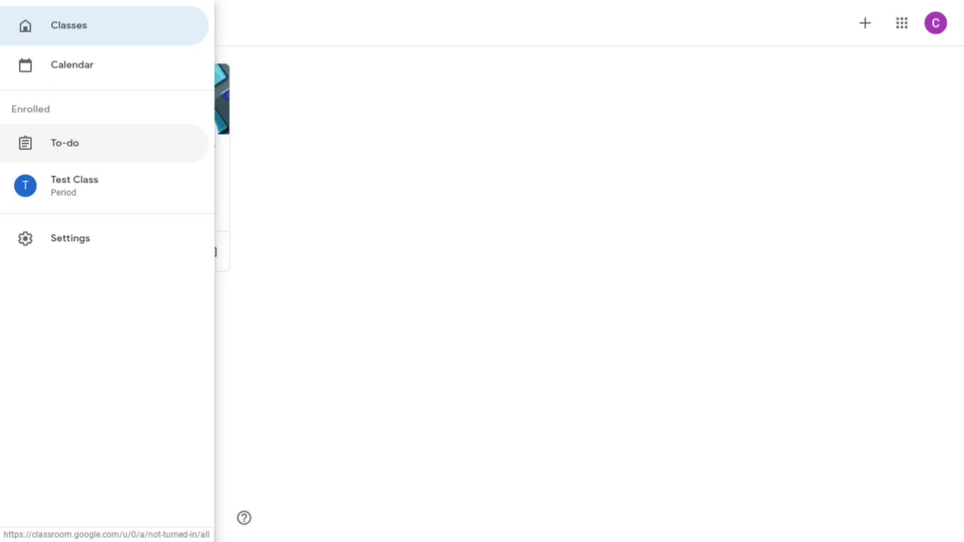
Step: Check the empty To-do list, then view the Mar 29 – Apr 4, 2020 calendar week
click(60, 146)
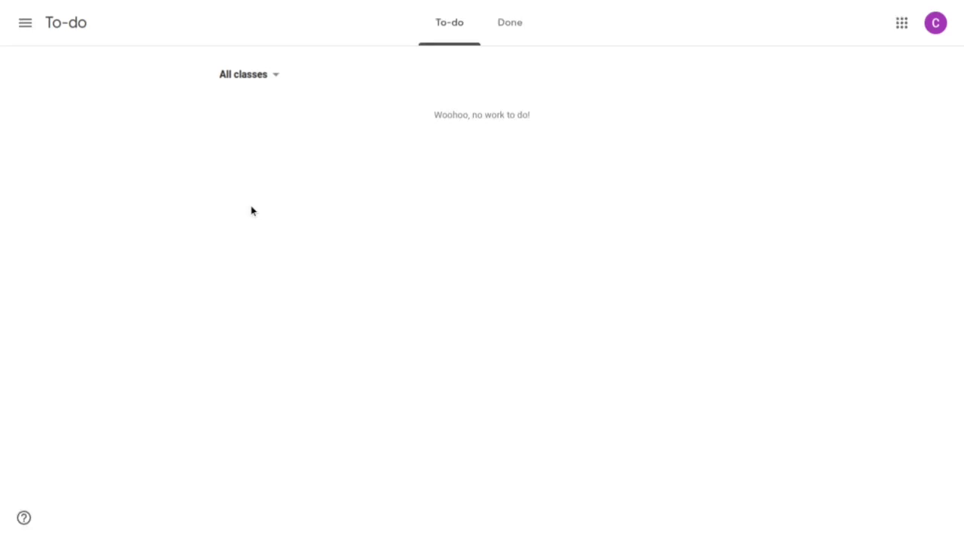
click(19, 31)
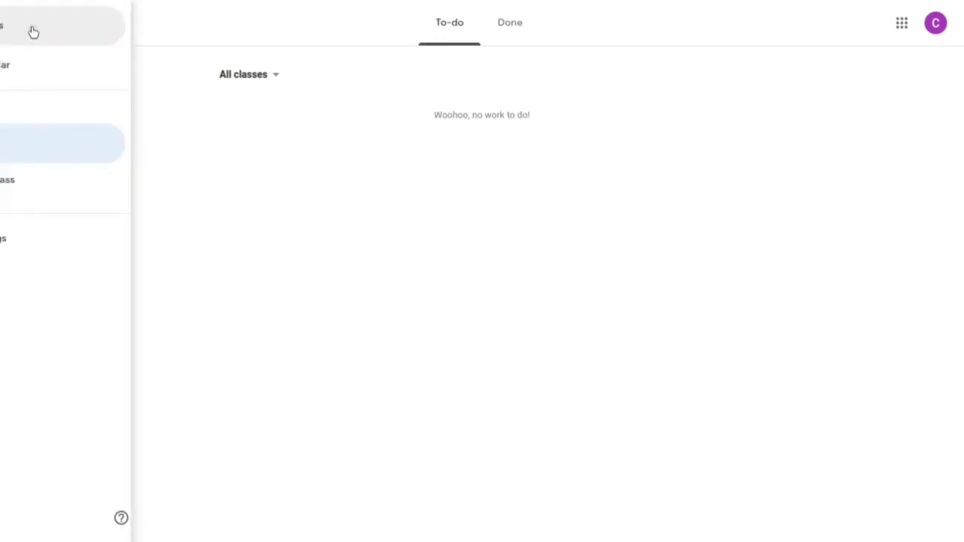
click(65, 75)
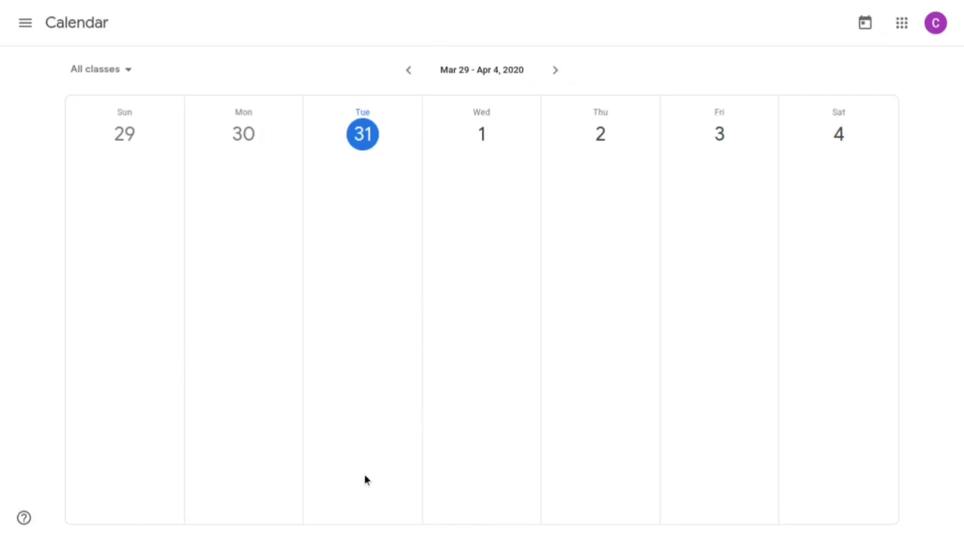
click(23, 26)
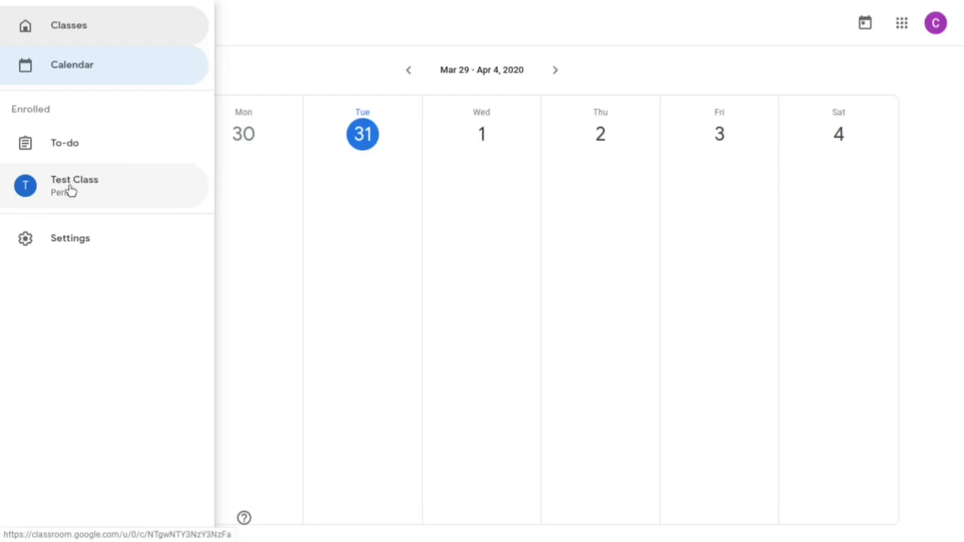
Step: In Settings, toggle Receive email notifications off and on, leaving it switched on
click(80, 243)
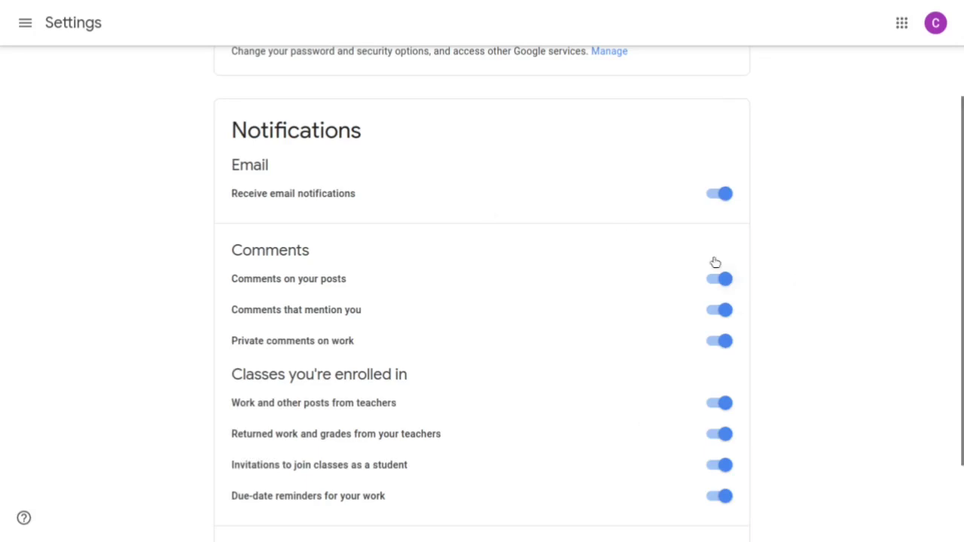
click(721, 198)
click(715, 335)
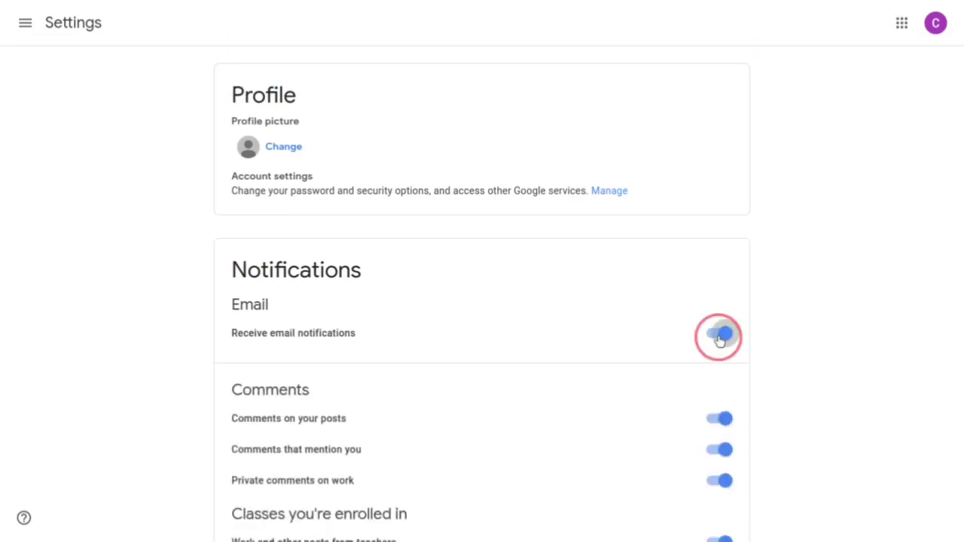
click(718, 339)
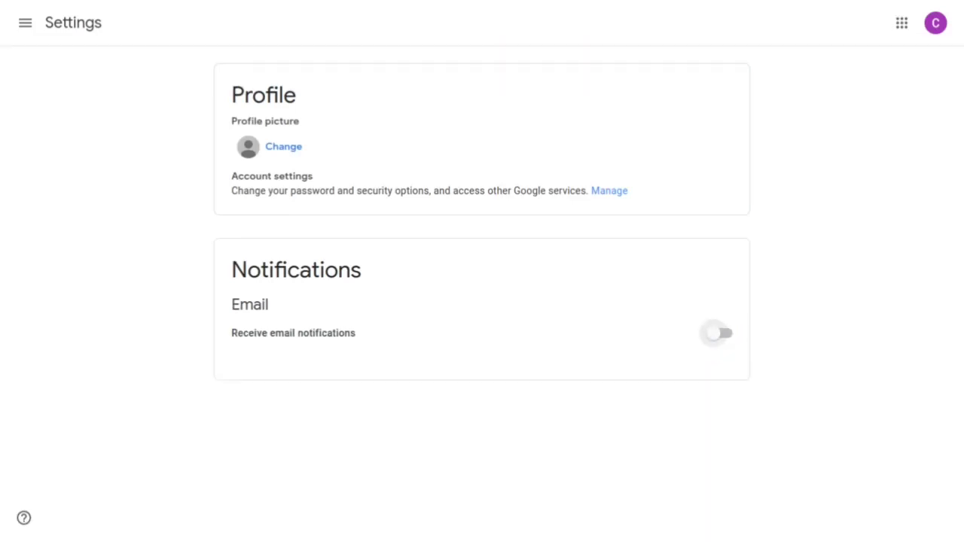
click(719, 334)
Step: Toggle Comments on your posts notifications off and back on
drag(955, 177, 953, 238)
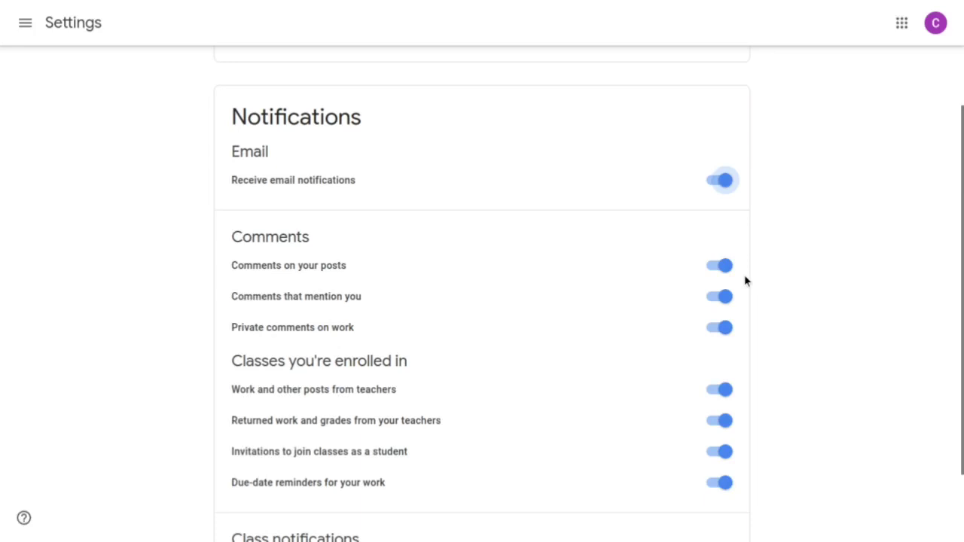
click(721, 268)
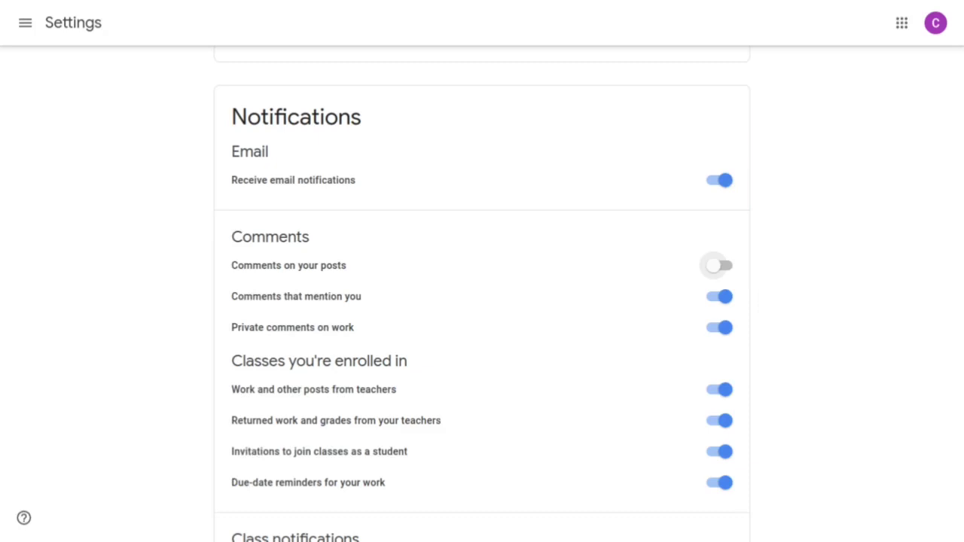
click(720, 267)
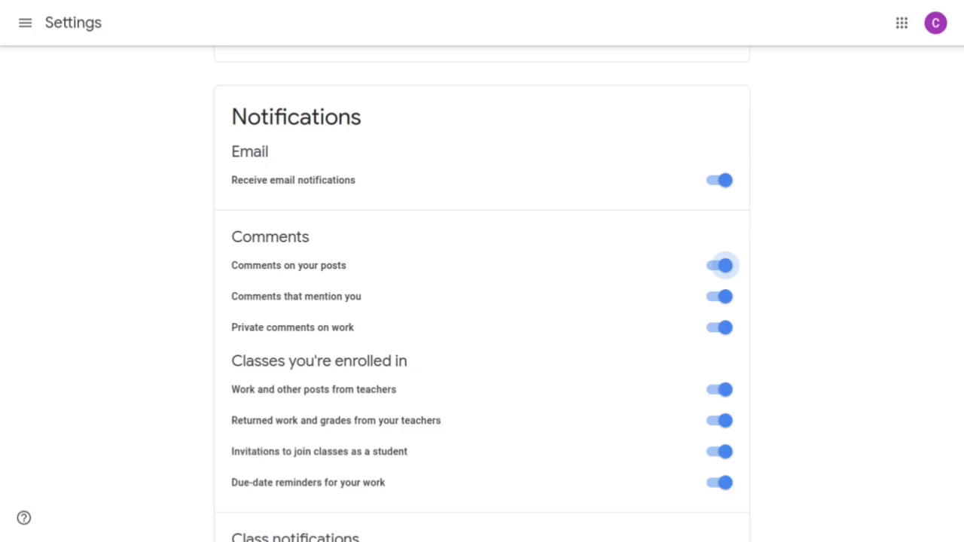
Step: Return to the Classes home page showing only the Test Class card
click(25, 24)
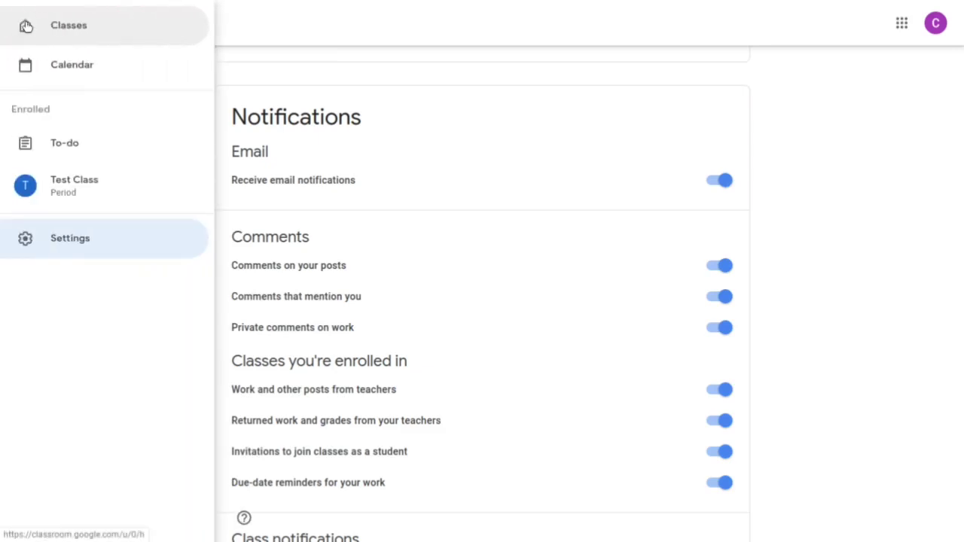
click(26, 26)
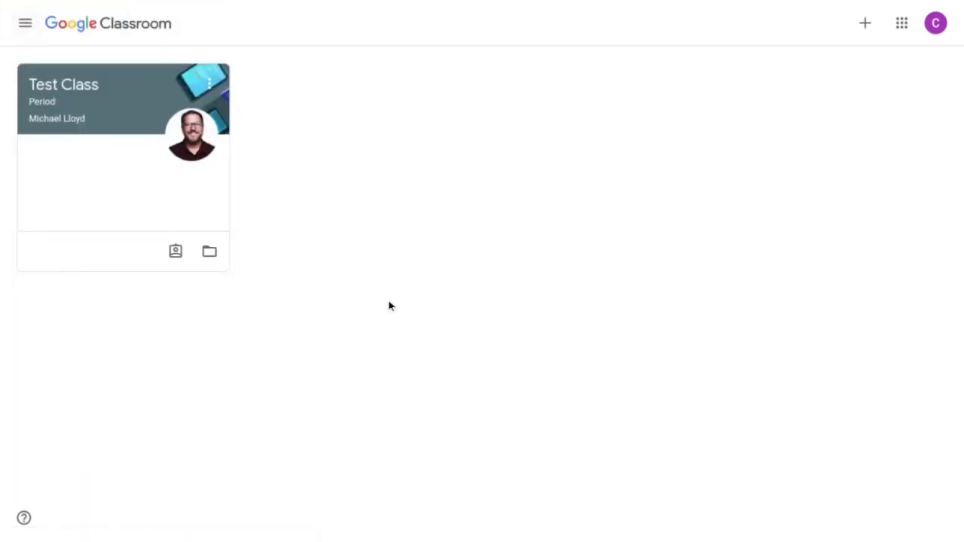